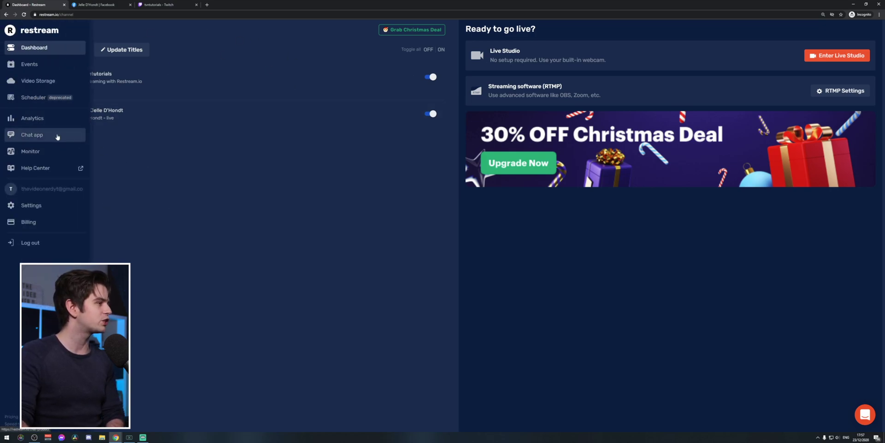
- Open Restream's Chat app page and launch the chat in a new browser tab
click(58, 136)
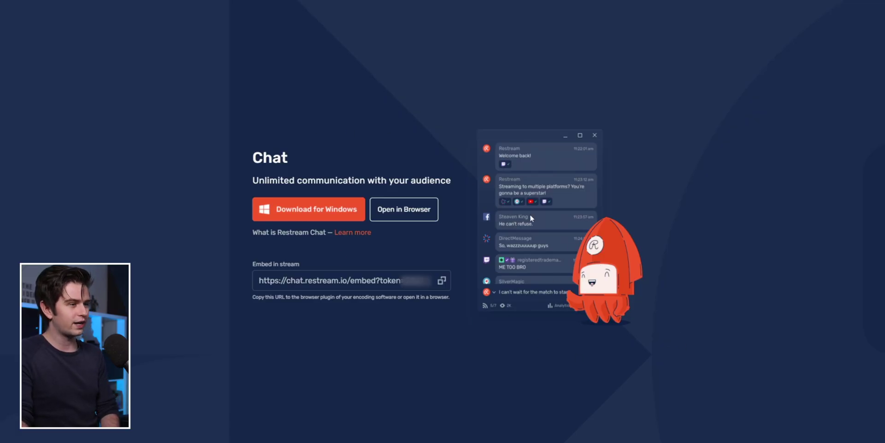
scroll(199, 376, down, 1)
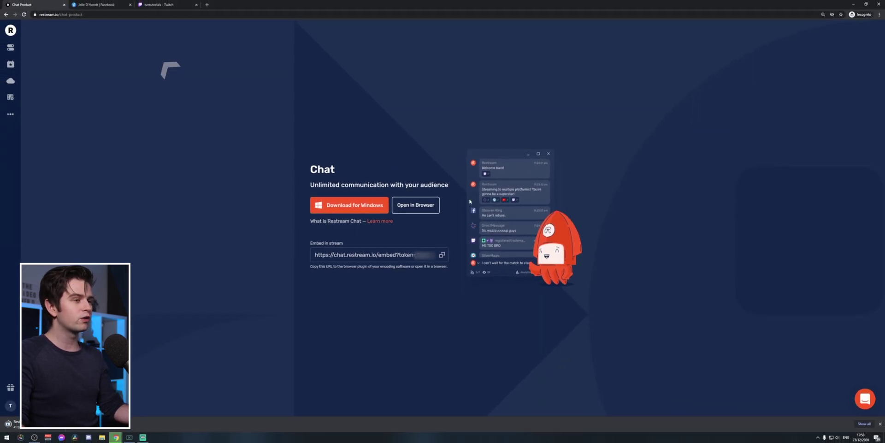
click(416, 204)
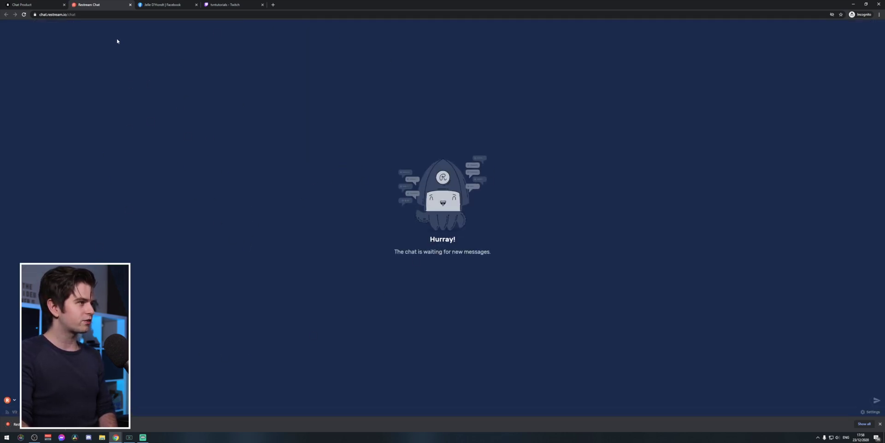
- Pull the Restream Chat tab into its own window and shrink it narrow and short
drag(107, 11, 314, 87)
drag(403, 4, 402, 27)
drag(622, 108, 420, 106)
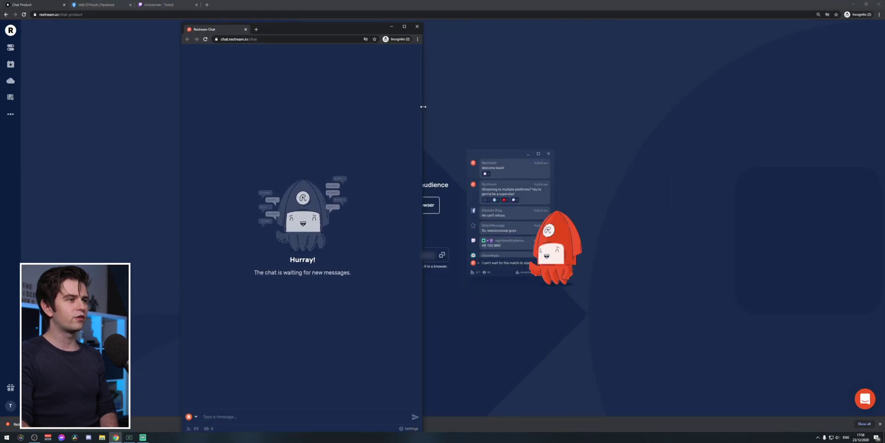
drag(330, 23, 461, 76)
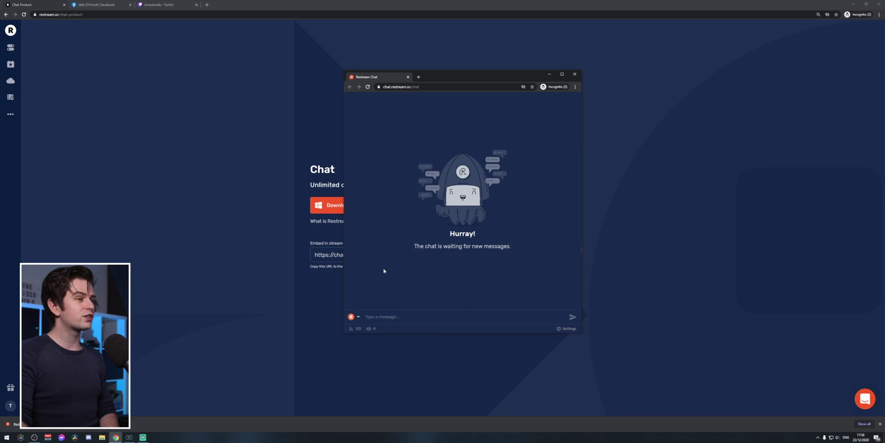
drag(343, 234, 383, 236)
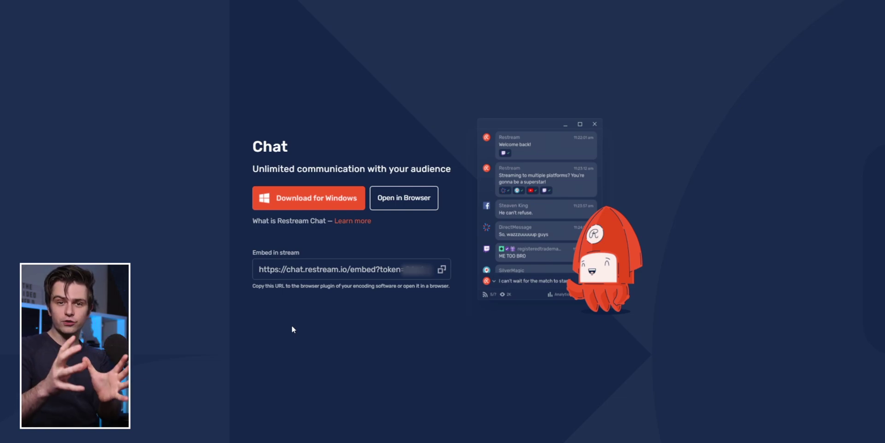
- Highlight the embed-in-stream URL, open the chat's settings menu, then switch to OBS Studio
drag(250, 251, 505, 278)
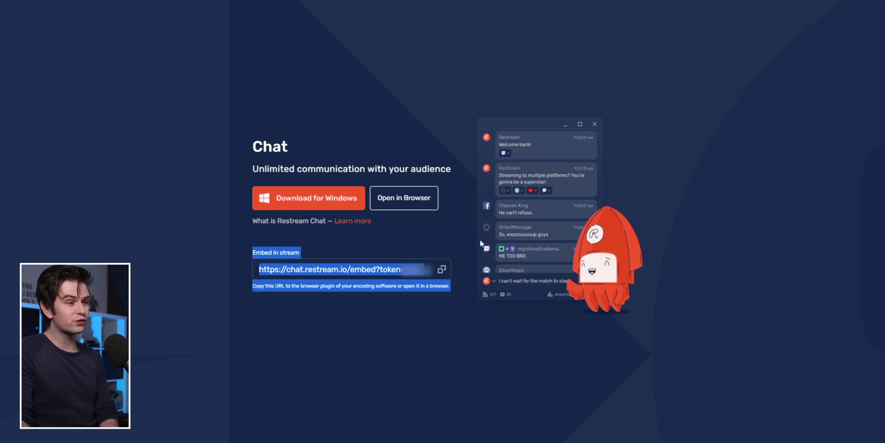
click(356, 387)
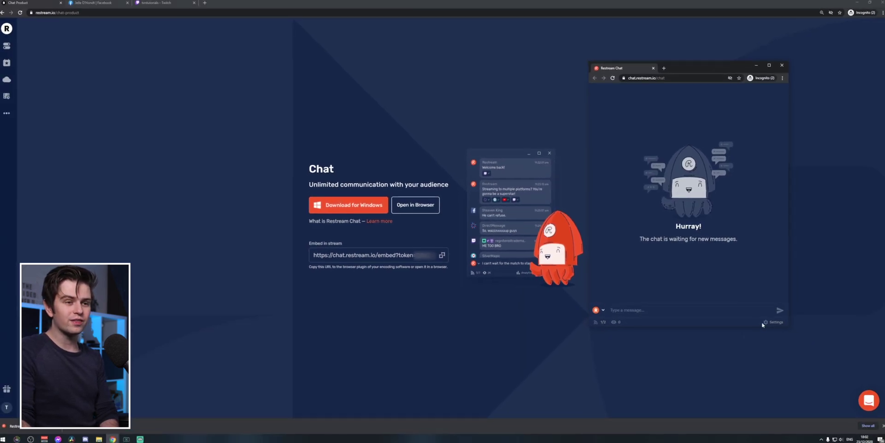
click(764, 322)
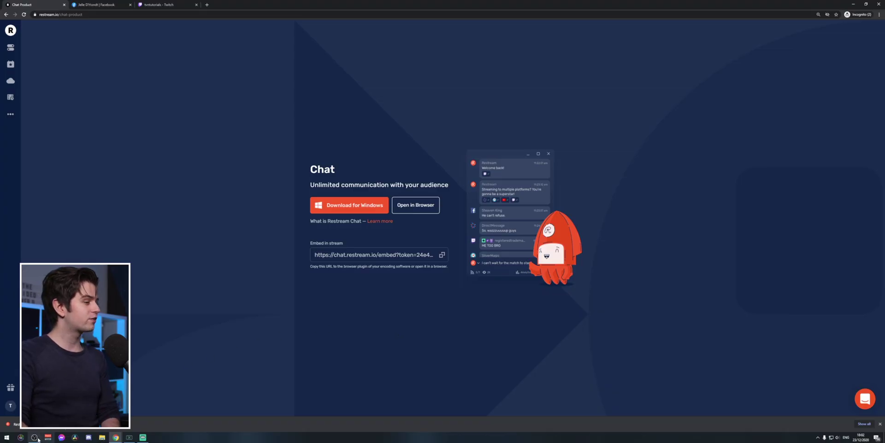
click(35, 437)
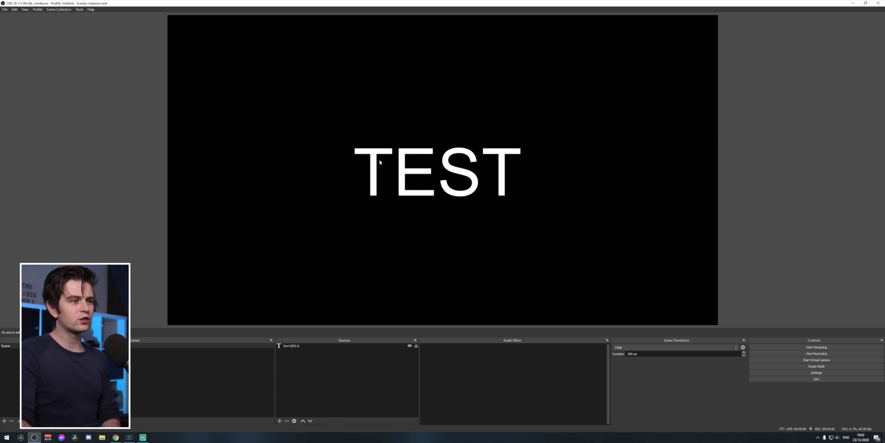
- Set the OBS stream service to Restream.io, connect the account with its login e-mail, and save
click(818, 373)
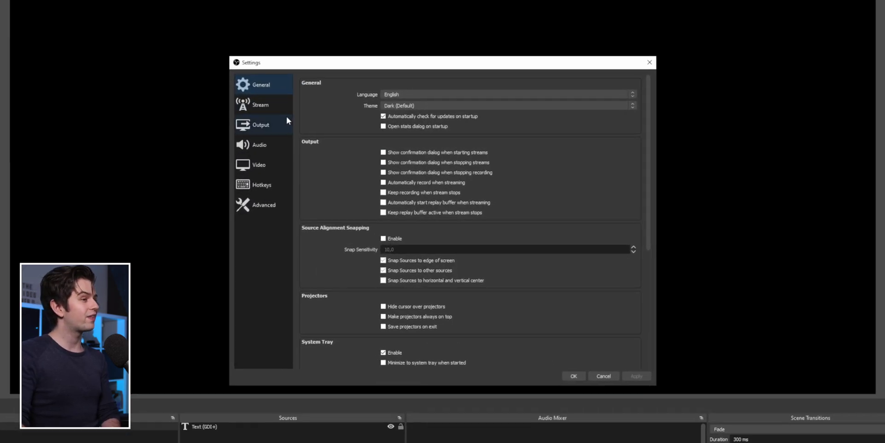
click(326, 140)
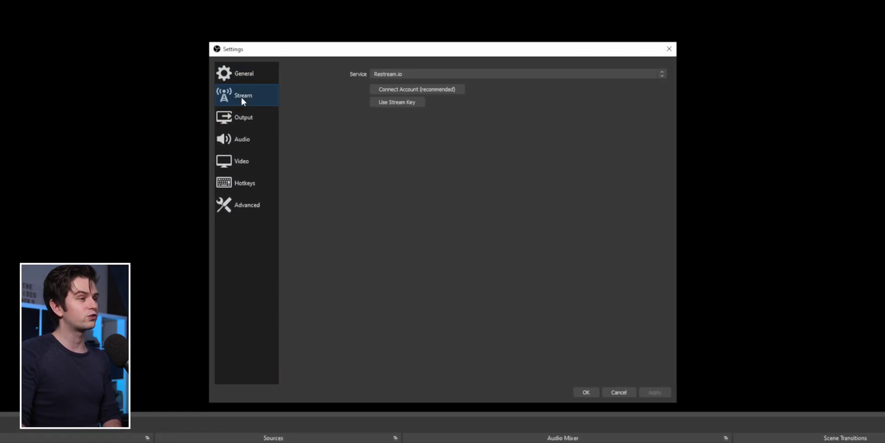
click(477, 76)
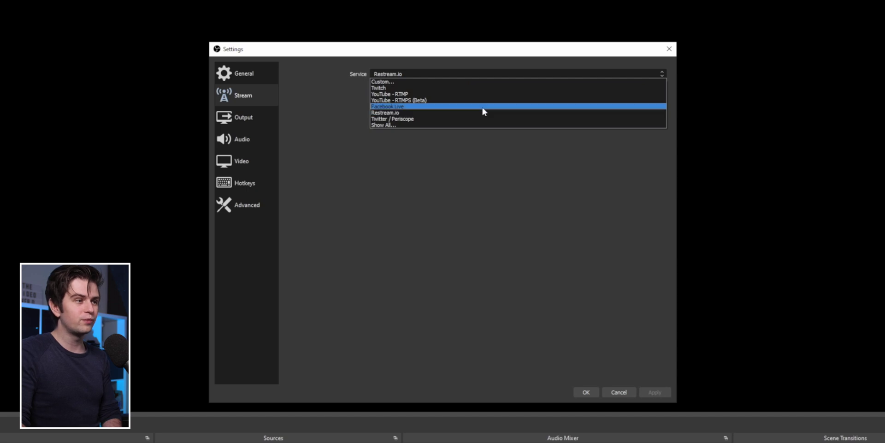
click(391, 112)
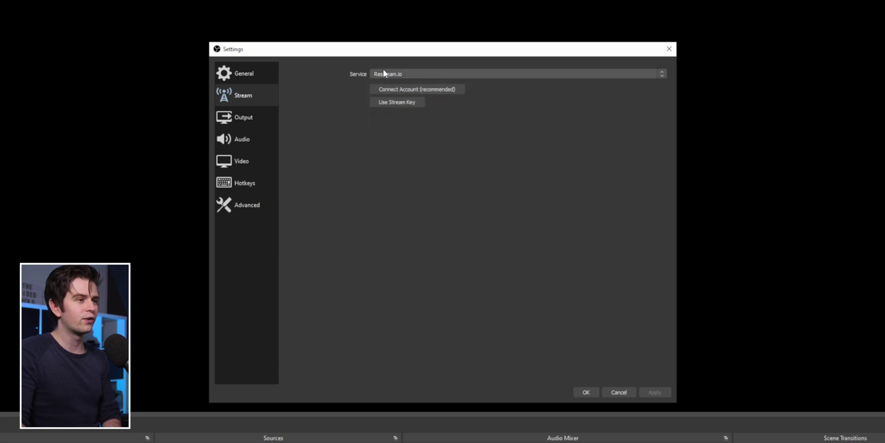
click(406, 91)
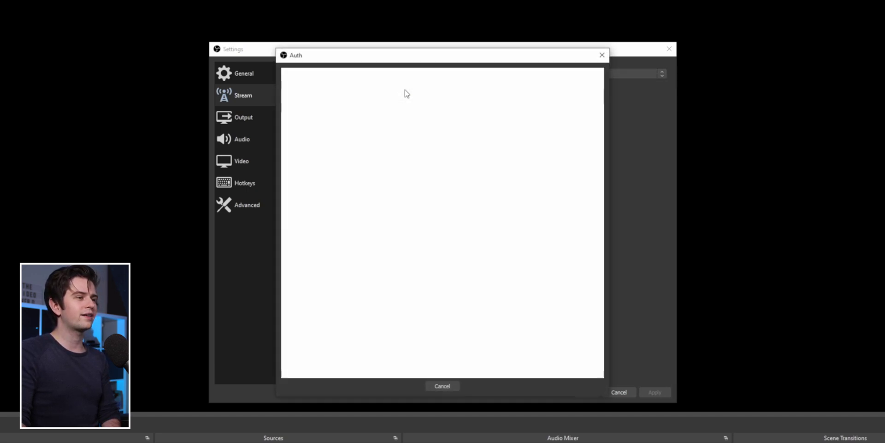
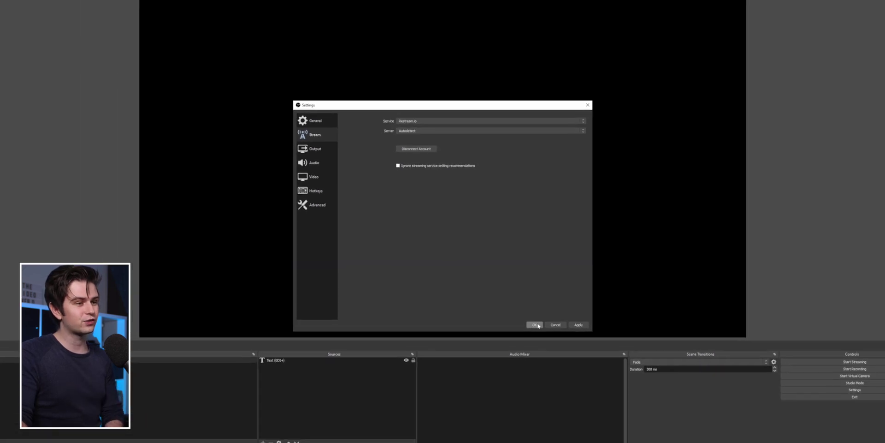
click(536, 325)
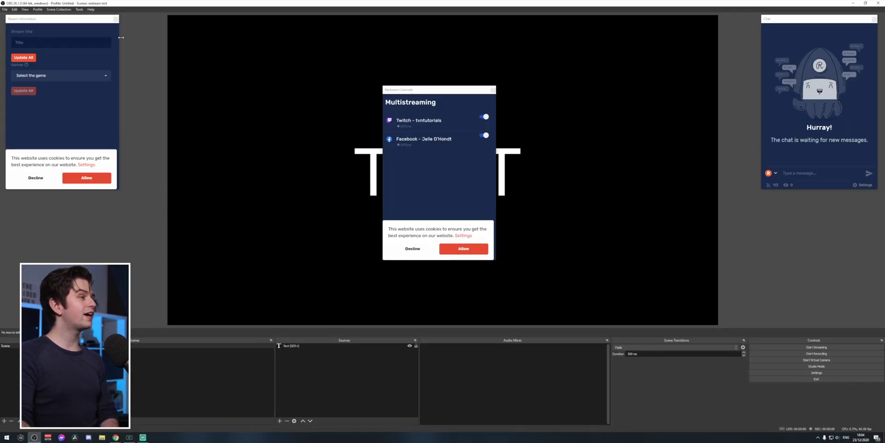
- Accept cookies, dock Restream Channels and Stream Information left and a narrowed chat panel right
click(464, 249)
drag(438, 89, 461, 96)
drag(40, 22, 9, 107)
drag(426, 104, 46, 28)
drag(782, 20, 674, 57)
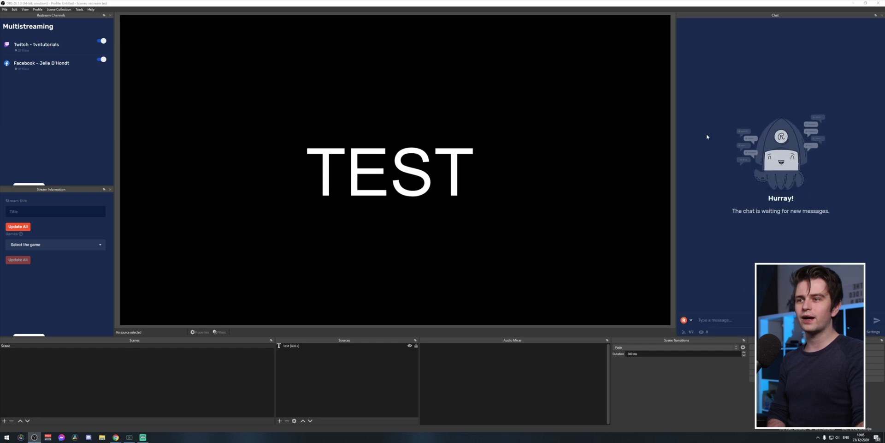
drag(670, 143, 715, 134)
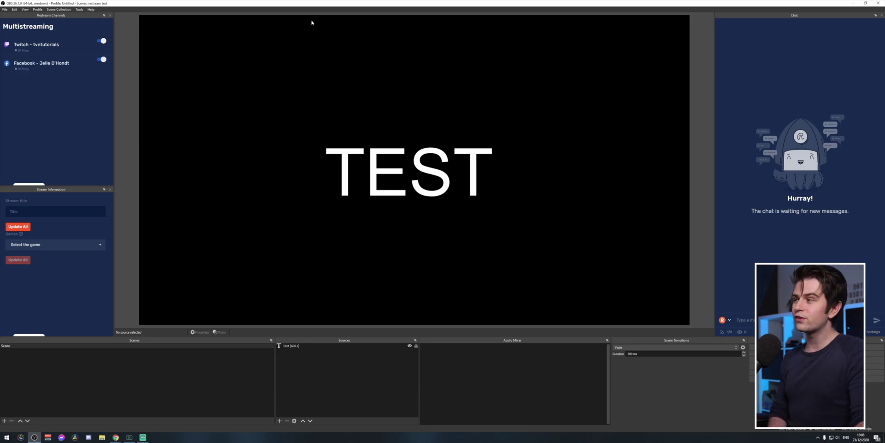
- Check the dock list under View > Docks, then float the Restream chat out of its dock
click(24, 10)
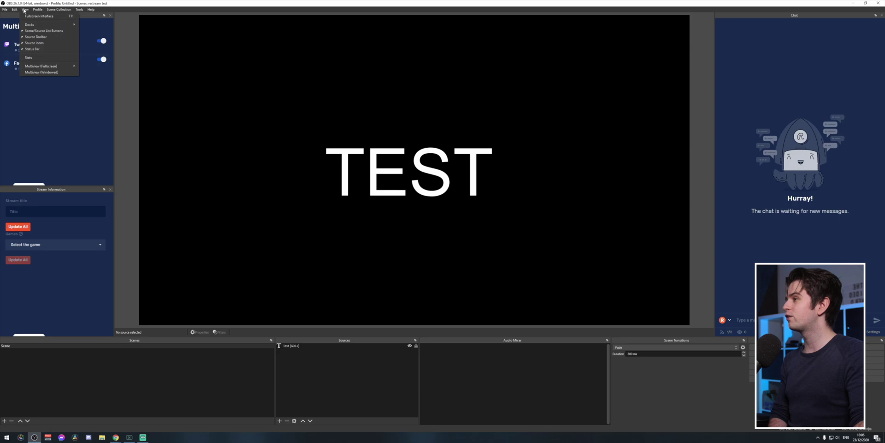
mouse_move(32, 26)
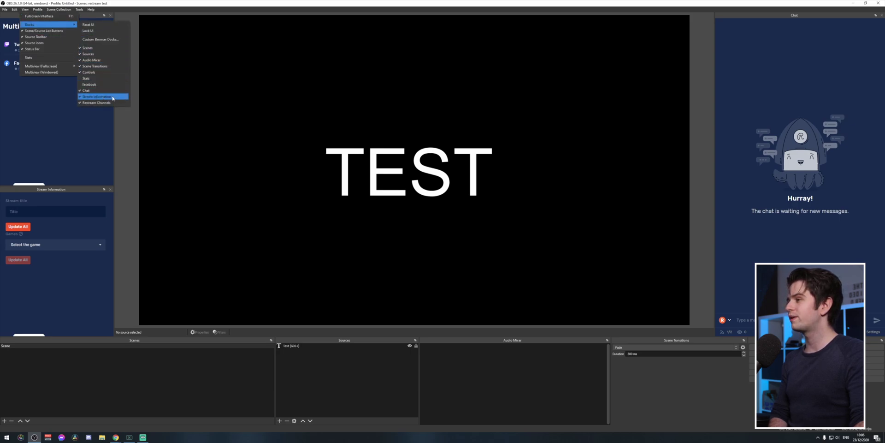
click(226, 278)
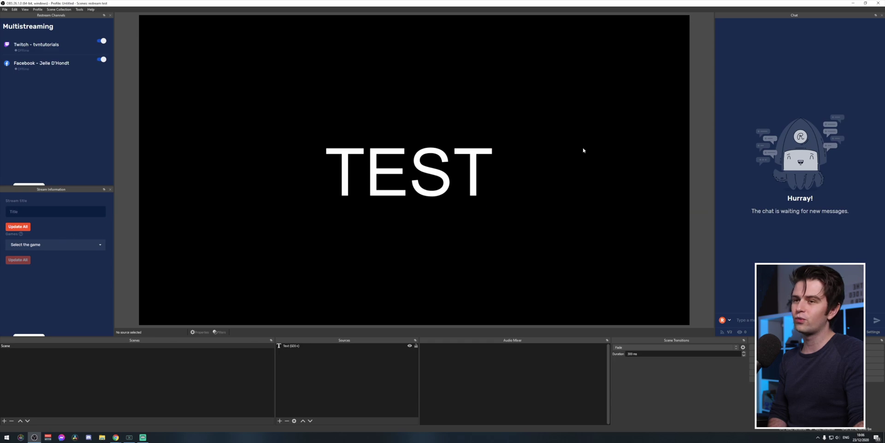
drag(795, 15, 827, 138)
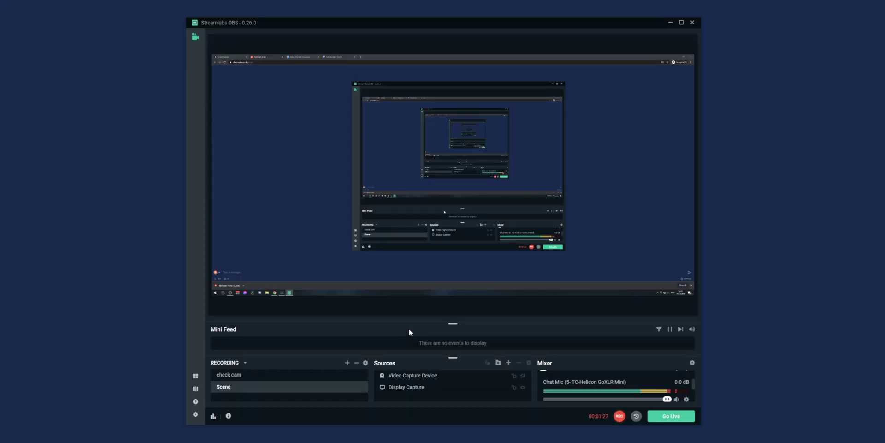
- In Streamlabs OBS stream settings, keep Streaming Services type, choose Restream.io, and close
click(196, 414)
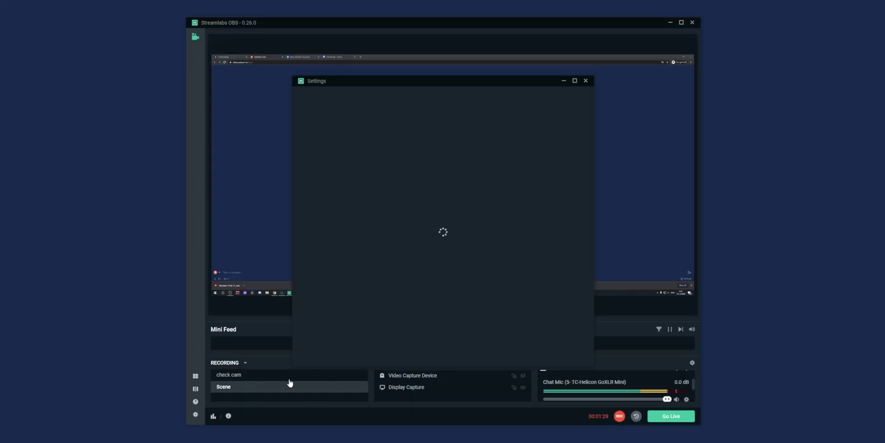
click(317, 125)
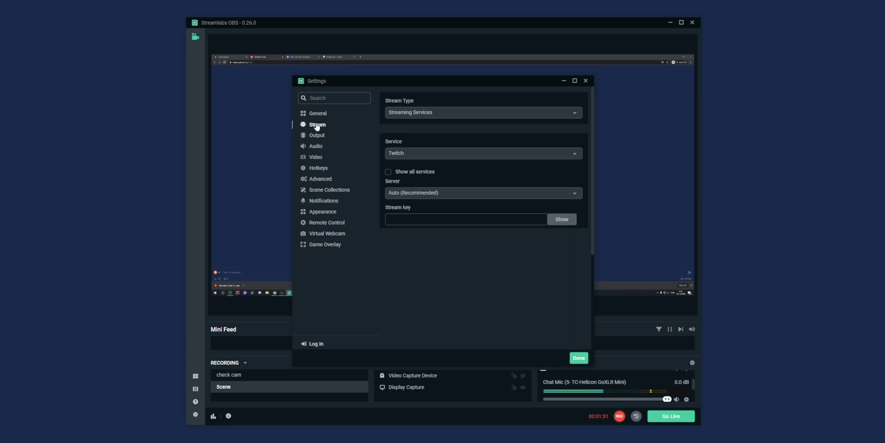
click(443, 110)
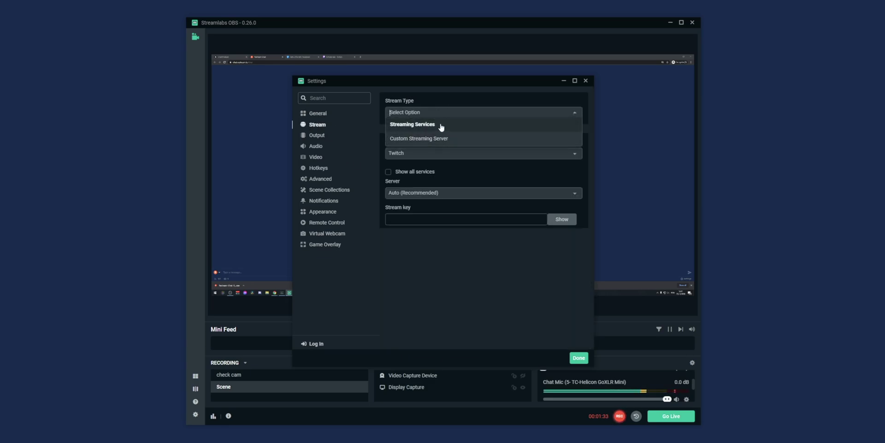
click(436, 125)
click(404, 152)
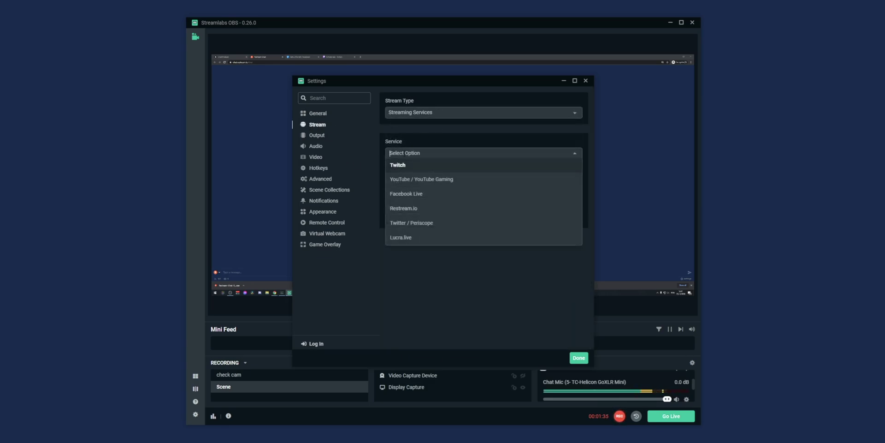
click(432, 212)
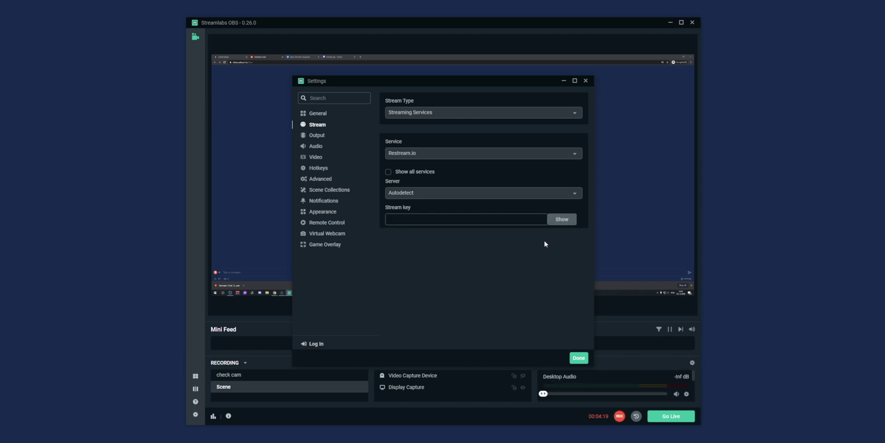
click(579, 358)
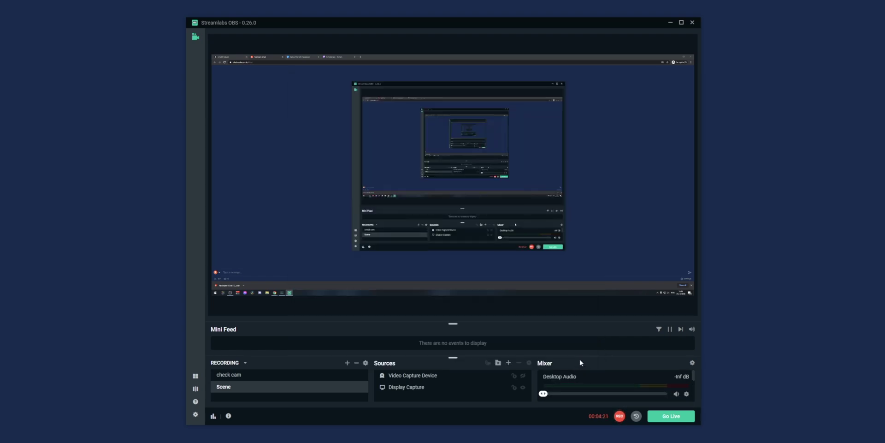
- In the Layout Editor, compare layouts and settle on the 3x2 grid with an empty slot
click(195, 376)
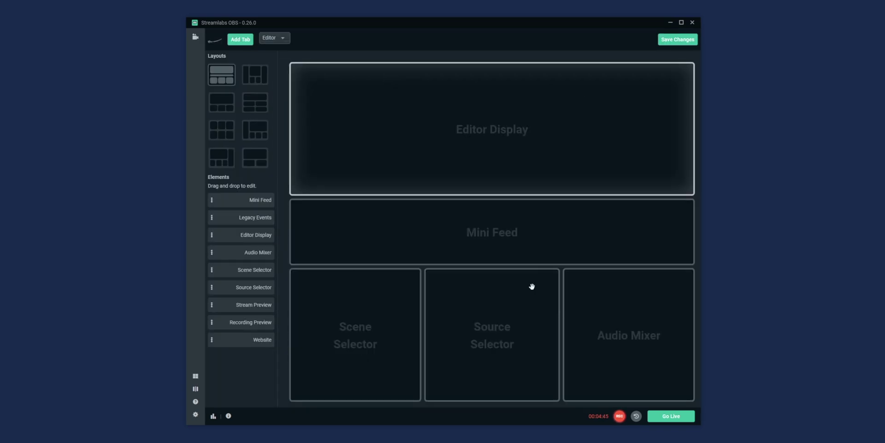
drag(460, 236, 512, 122)
click(253, 77)
click(229, 105)
click(253, 106)
click(231, 131)
click(250, 136)
click(257, 107)
click(256, 74)
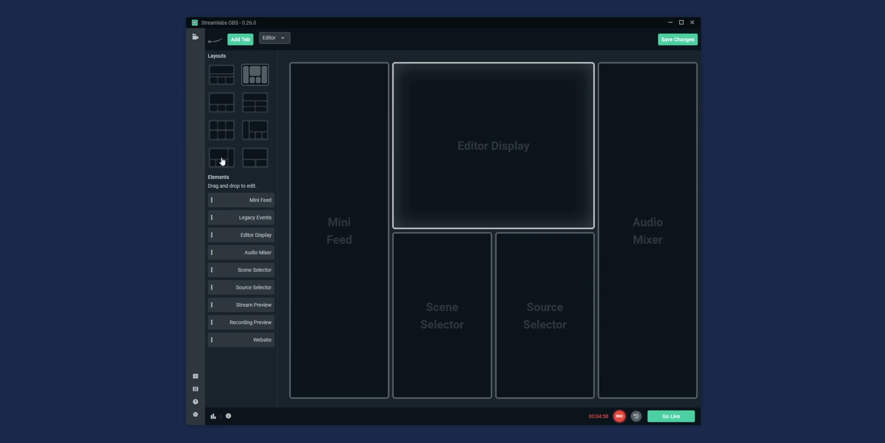
click(222, 130)
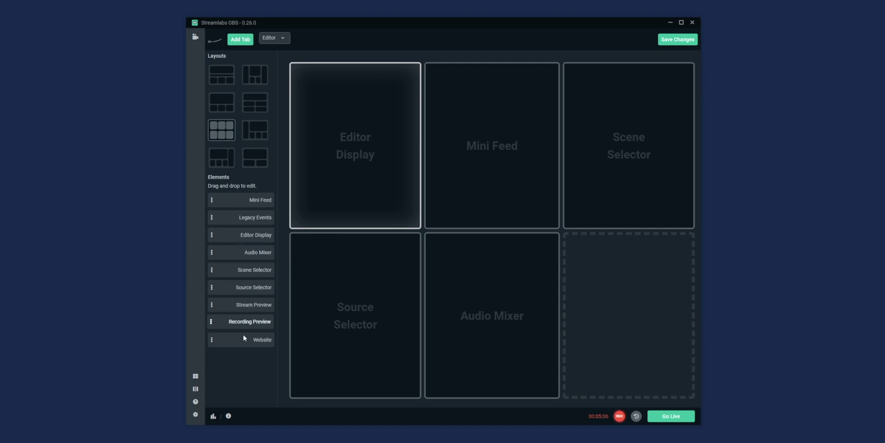
- Place a Website element loading restream.io in the bottom-right slot and save the layout
drag(251, 339, 634, 323)
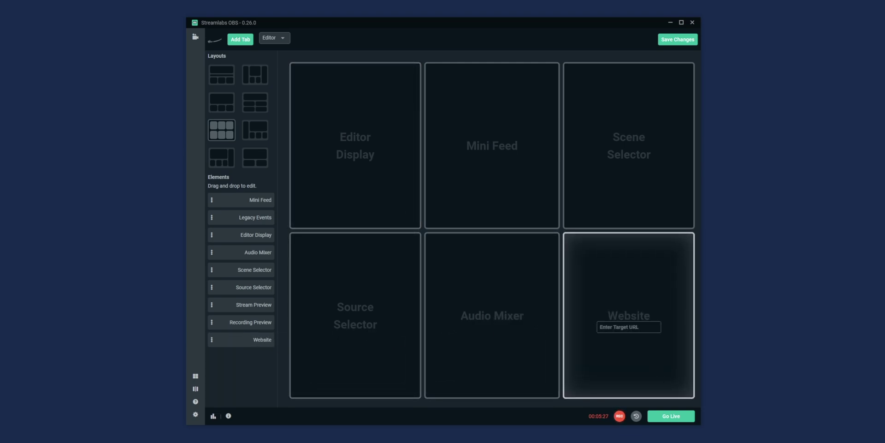
text(restream.io)
click(678, 39)
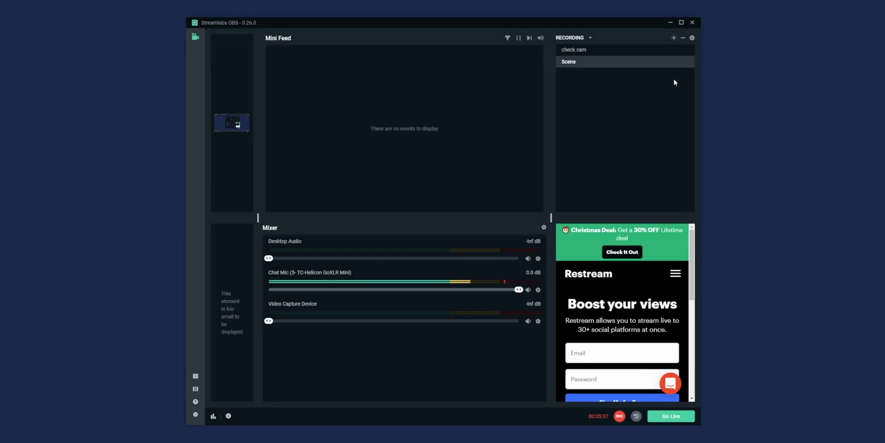
- Maximize Streamlabs OBS and open Restream's Chat app inside the website panel
click(687, 22)
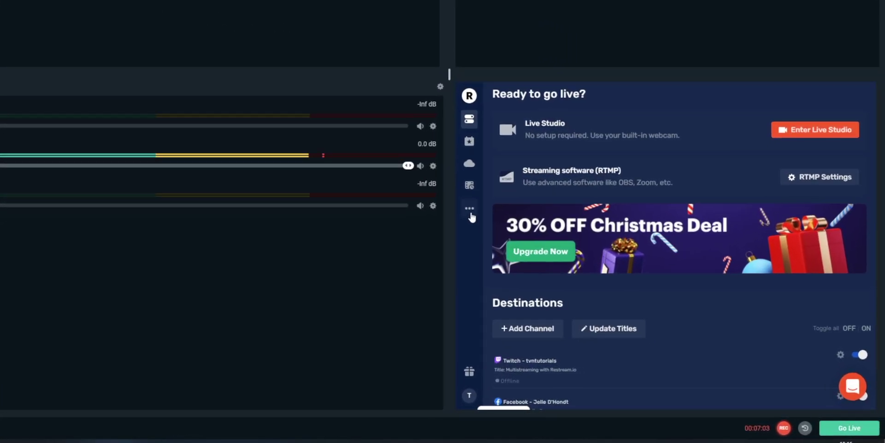
mouse_move(637, 297)
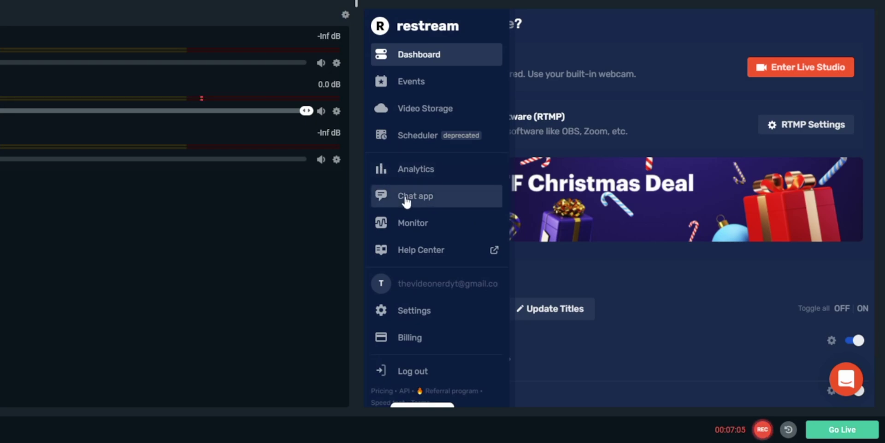
click(406, 199)
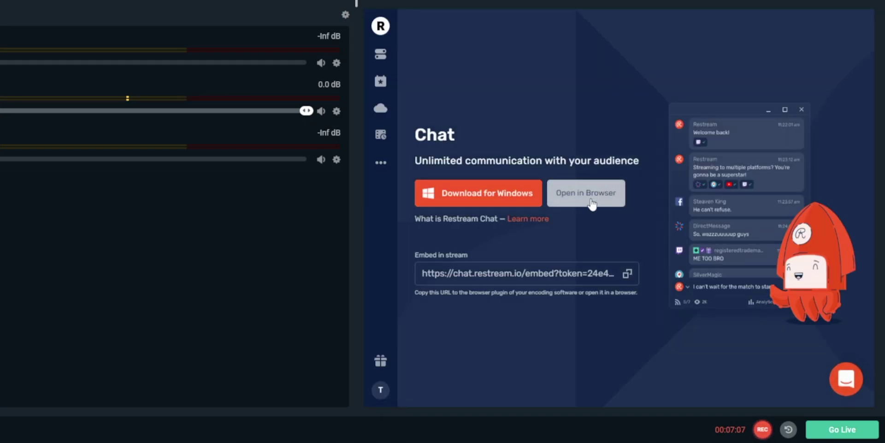
click(592, 198)
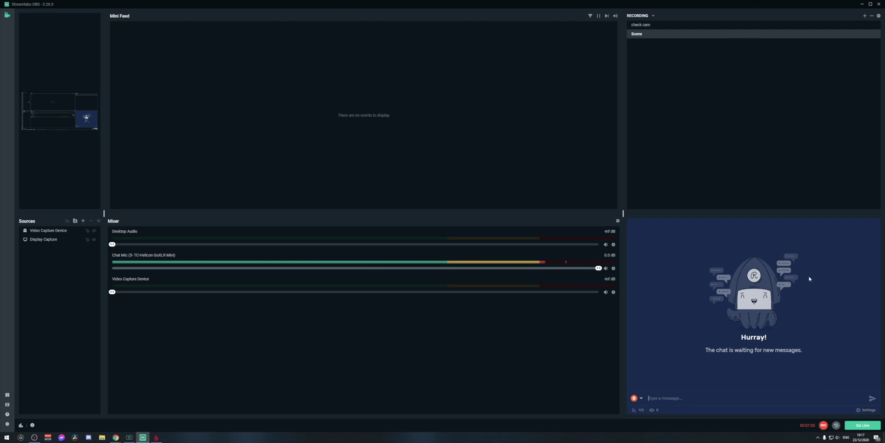
- Try the three-column layout with the Website panel replacing Mini Feed, then pick the 3x2 grid
click(7, 404)
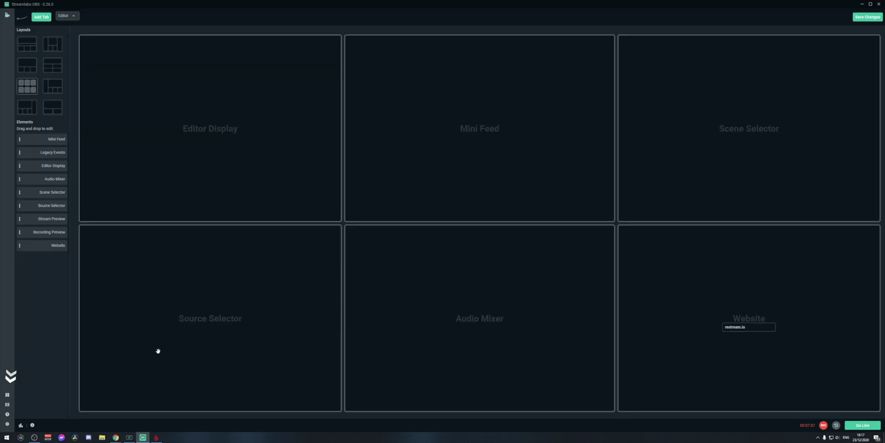
click(52, 69)
click(26, 67)
click(26, 44)
click(53, 43)
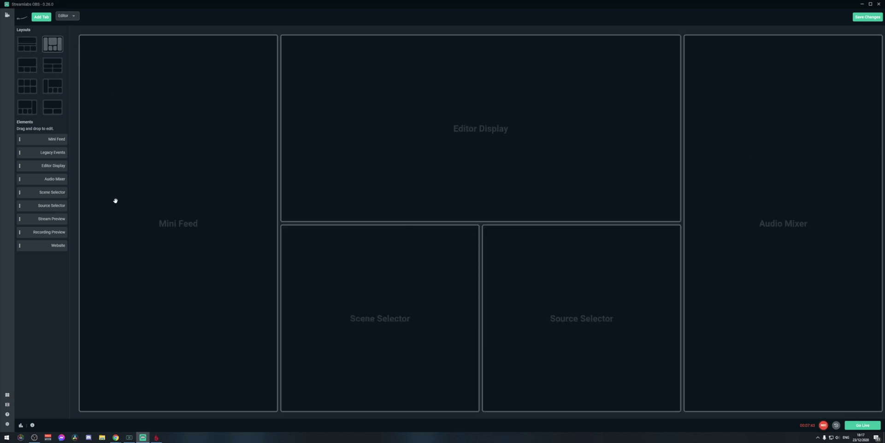
drag(42, 246, 181, 186)
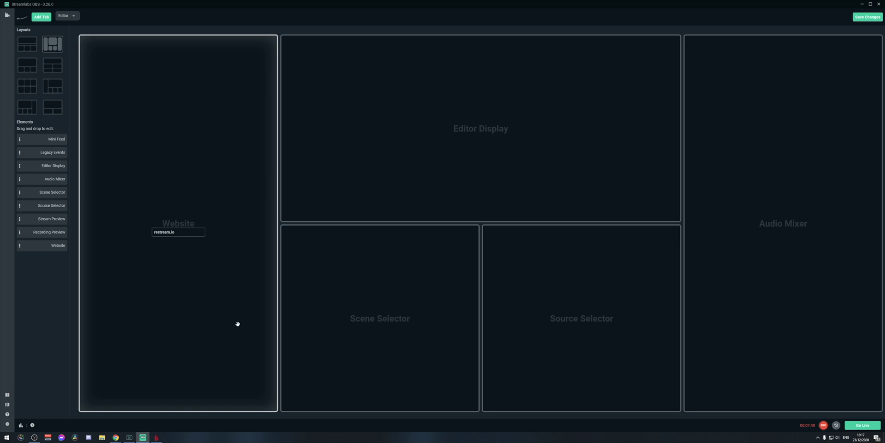
click(27, 90)
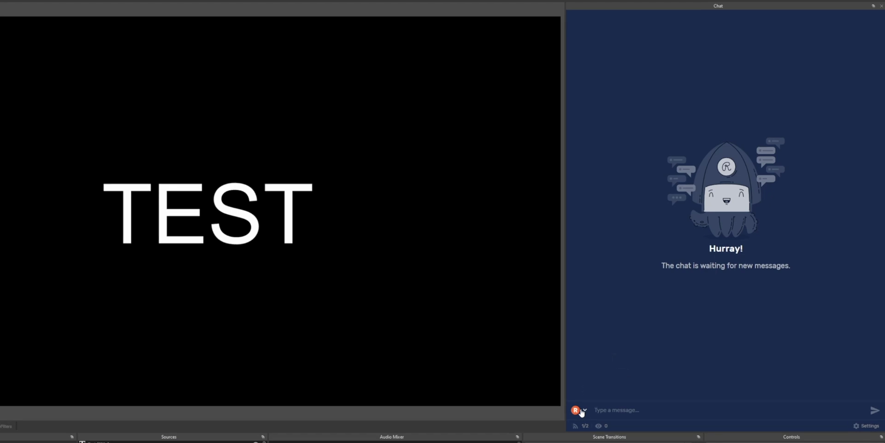
- Choose the Twitch channel as the account to chat as in the Chat dock
click(582, 412)
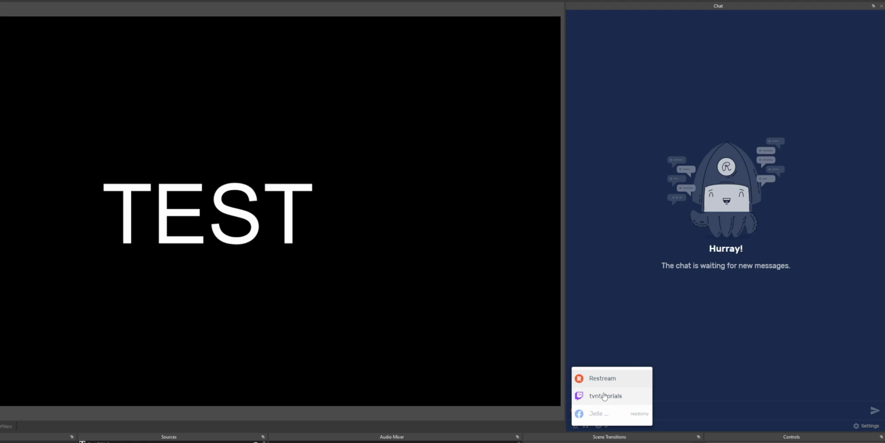
click(604, 396)
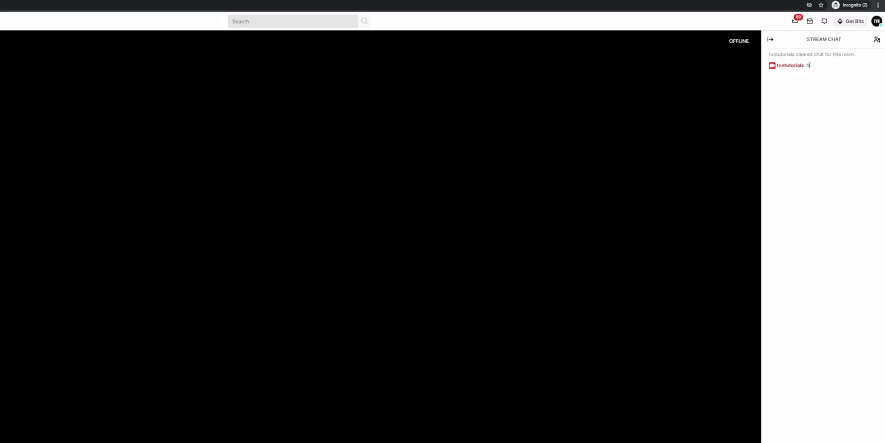
drag(810, 65, 768, 66)
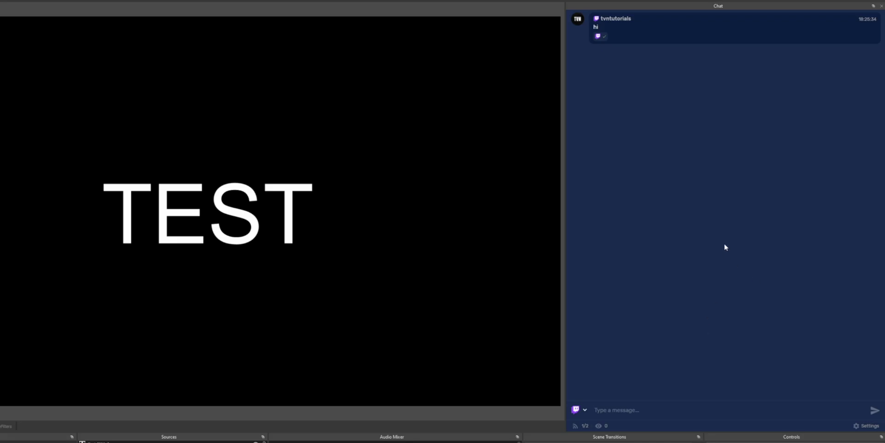
click(582, 409)
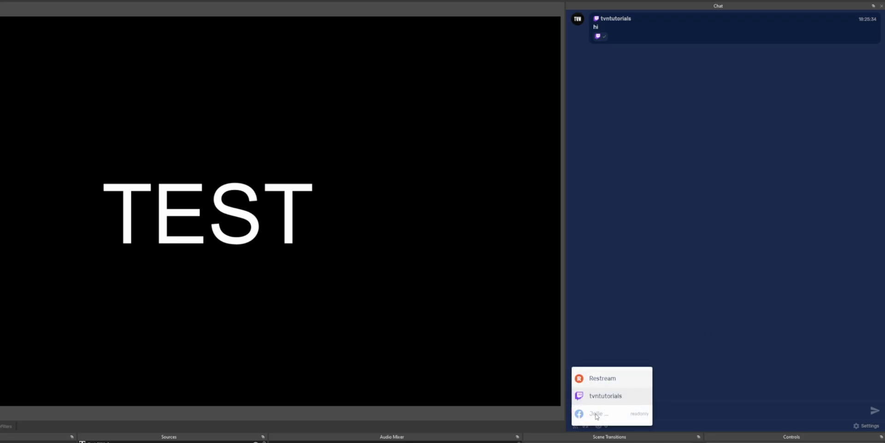
click(613, 397)
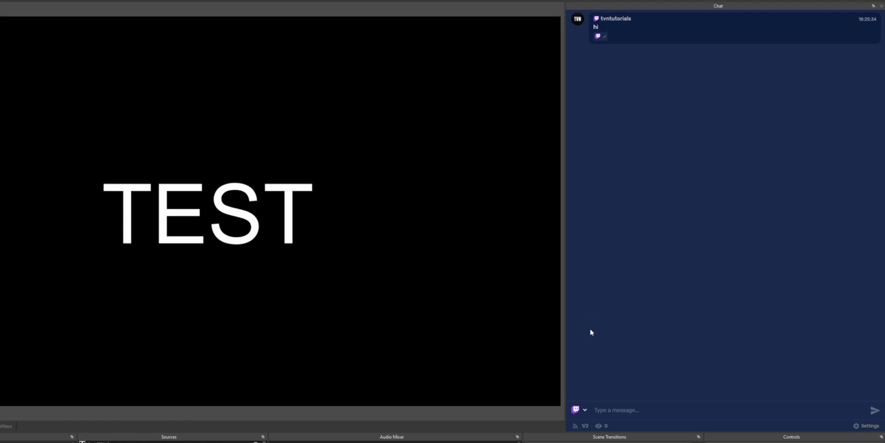
- Switch the sender to Restream and send the message 'hi'
click(575, 409)
click(603, 381)
text(hi)
key(Return)
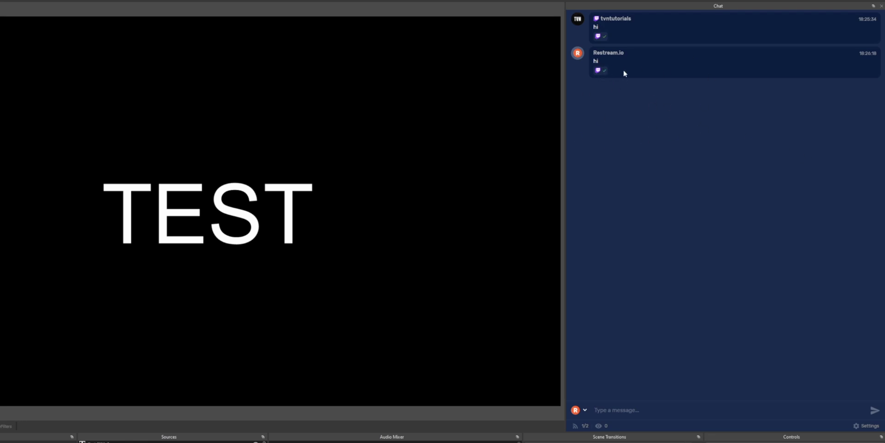
click(579, 409)
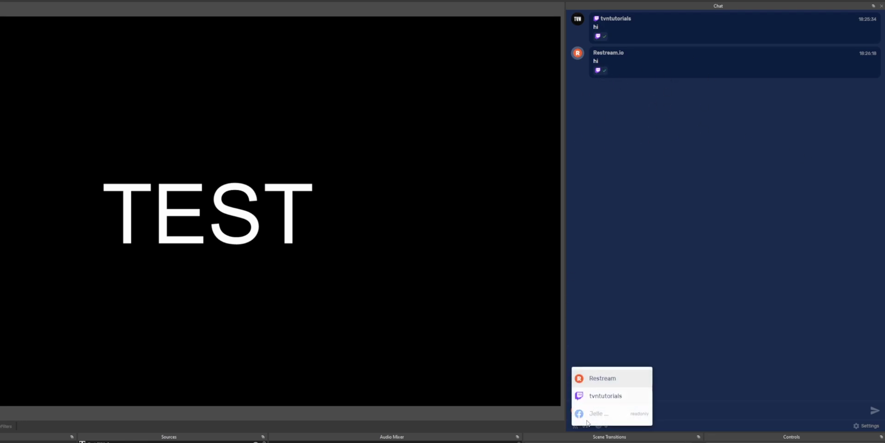
click(654, 121)
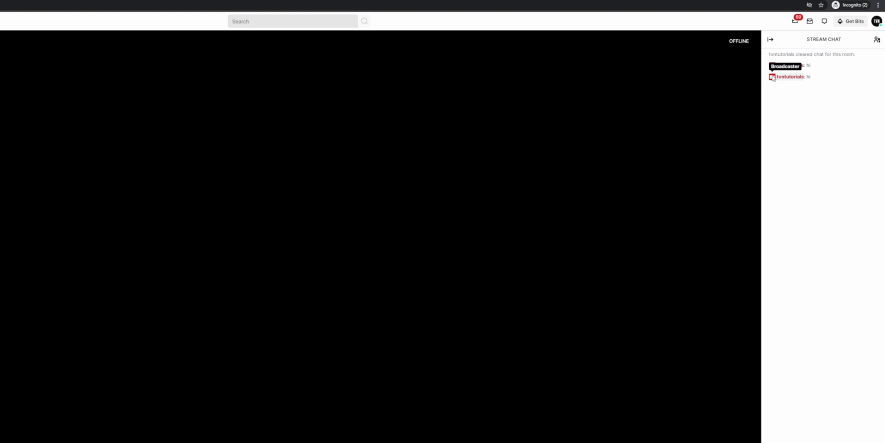
drag(811, 77, 775, 83)
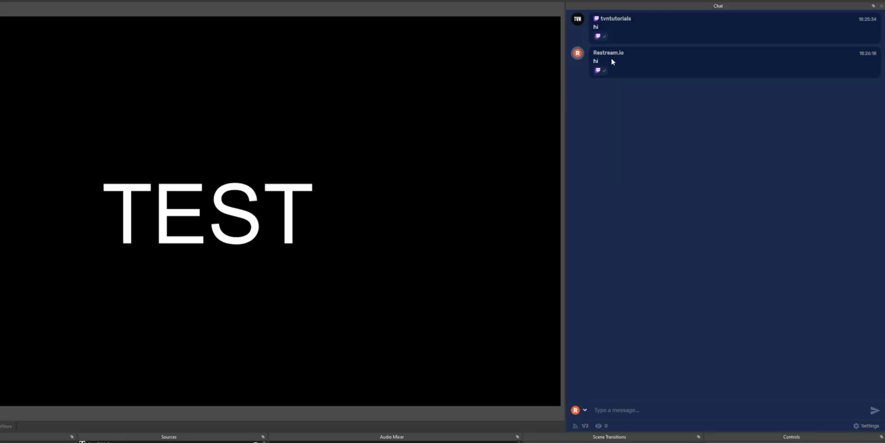
key(alt+Tab)
drag(823, 80, 759, 85)
click(801, 86)
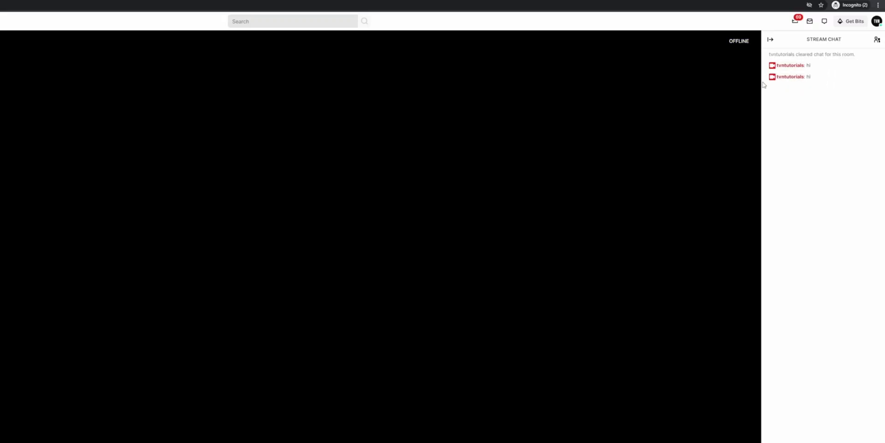
key(alt+Tab)
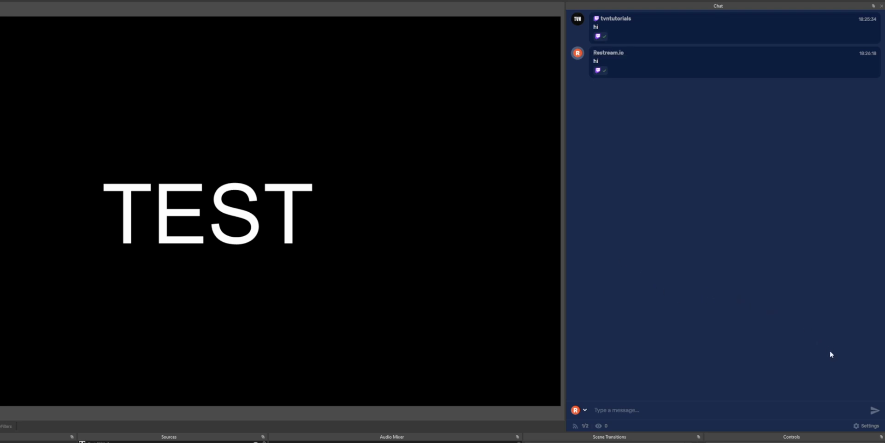
- Set the chat's Appearance scale to 140% and close the chat settings
click(866, 425)
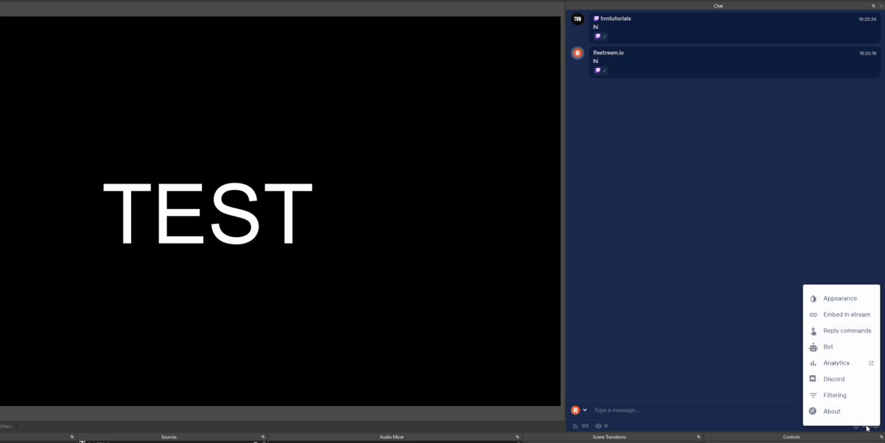
click(846, 301)
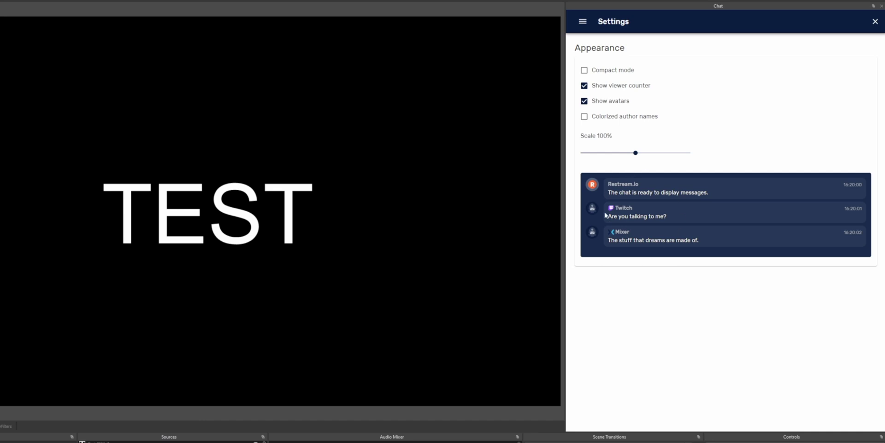
drag(635, 153, 635, 152)
click(875, 23)
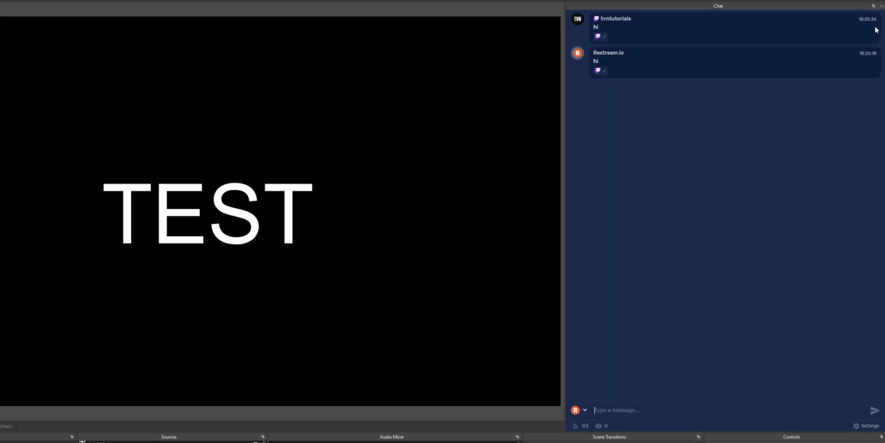
- Copy the chat embed URL from the Embed in stream settings
click(865, 425)
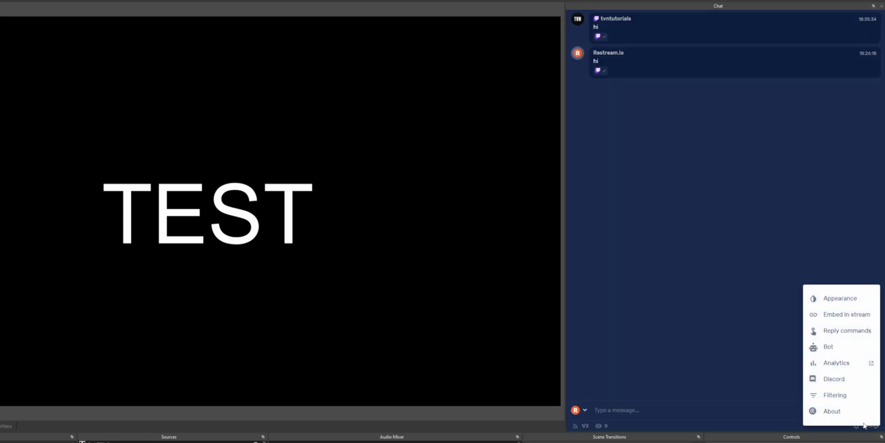
click(841, 317)
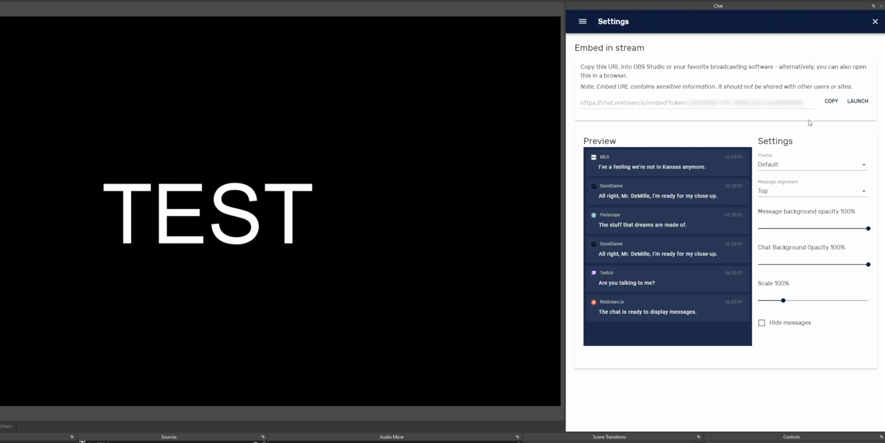
click(833, 101)
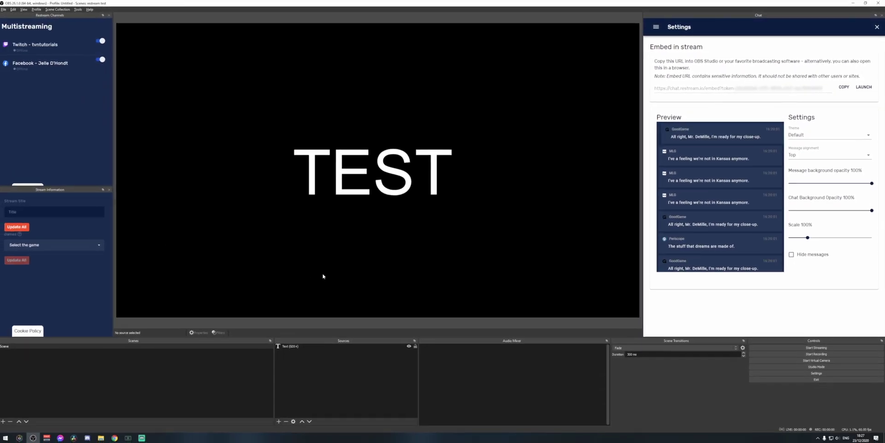
- Add a Browser source named ^chat using the copied chat embed URL
click(280, 421)
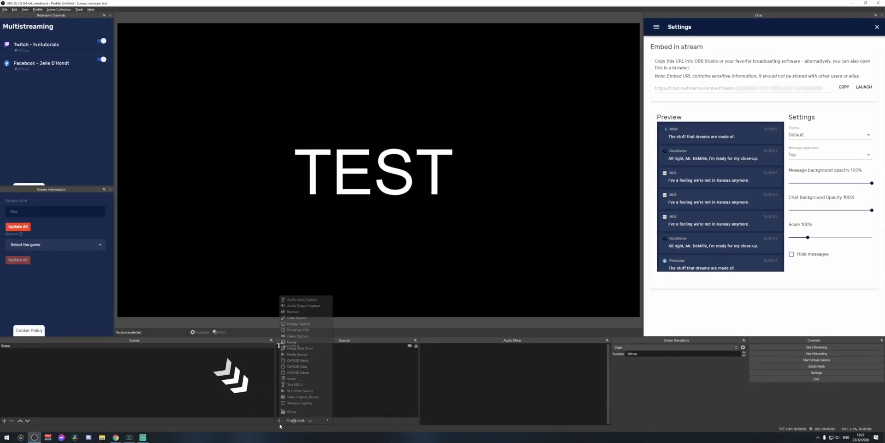
click(300, 312)
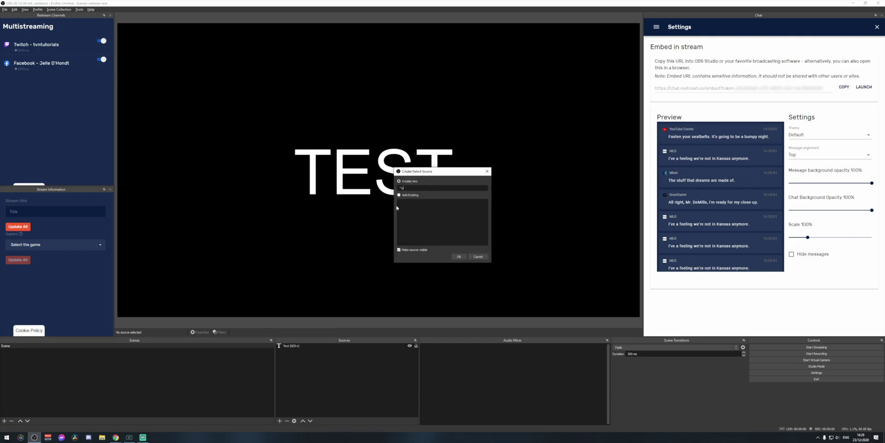
click(459, 256)
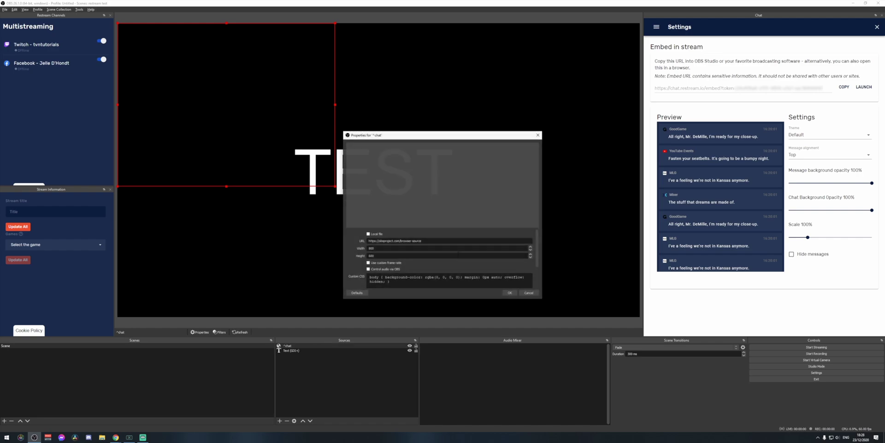
triple_click(395, 240)
key(ctrl+v)
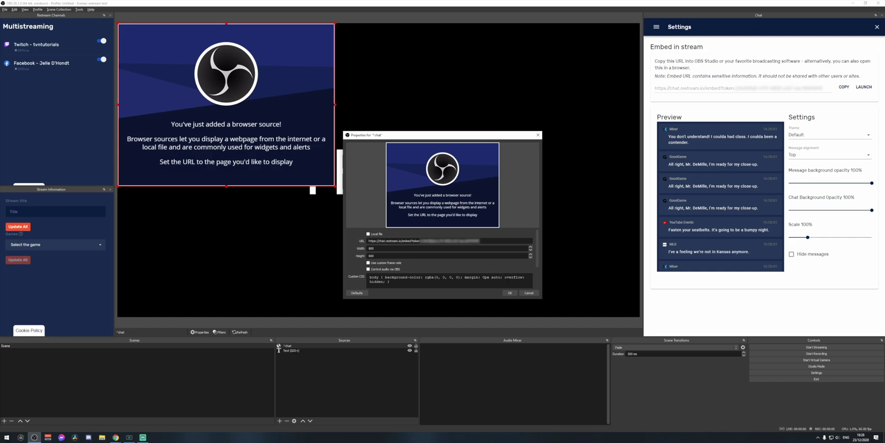
click(512, 294)
- Place the chat overlay top-left and set Chat Background Opacity to 0%
drag(245, 104, 248, 119)
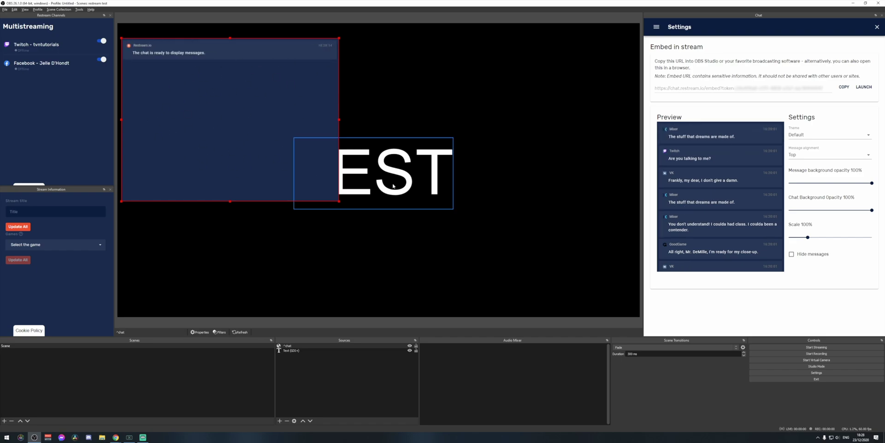
drag(795, 202, 790, 210)
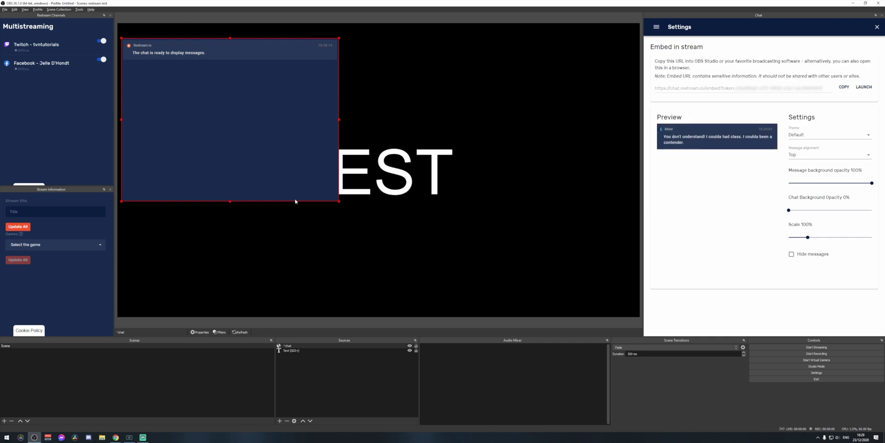
click(877, 27)
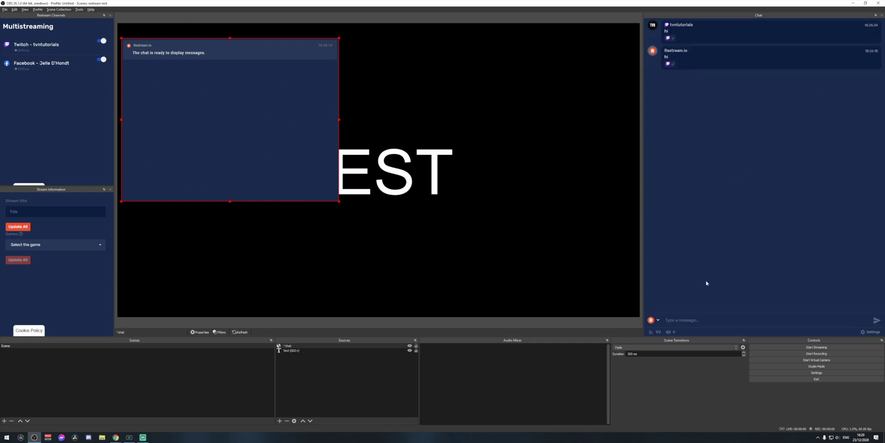
- Send a test 'hi', refresh the ^chat source's page cache, and reopen Embed in stream settings
text(hi)
key(Return)
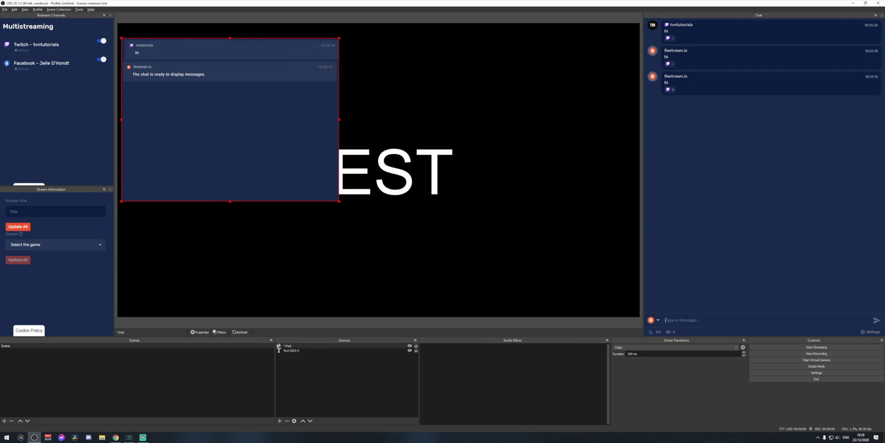
double_click(287, 345)
scroll(407, 262, down, 2)
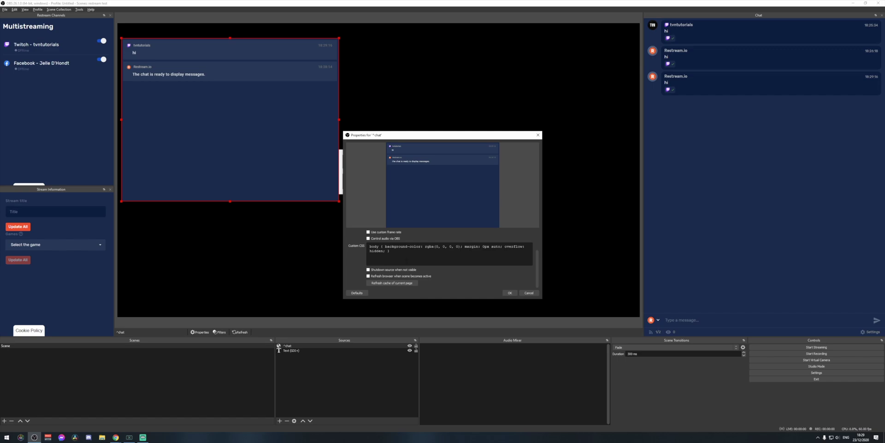
click(403, 284)
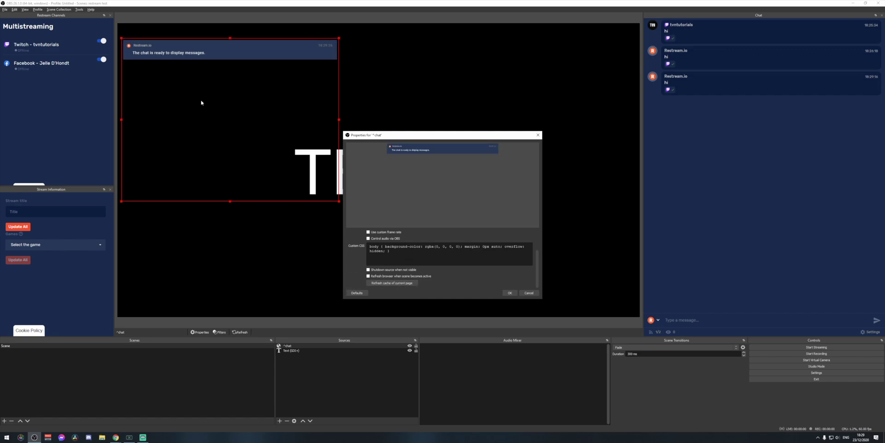
scroll(362, 243, up, 2)
click(516, 292)
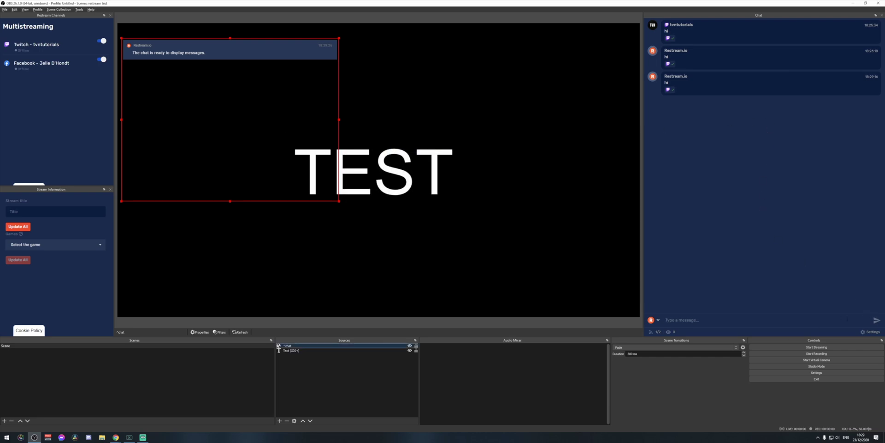
click(871, 332)
click(847, 250)
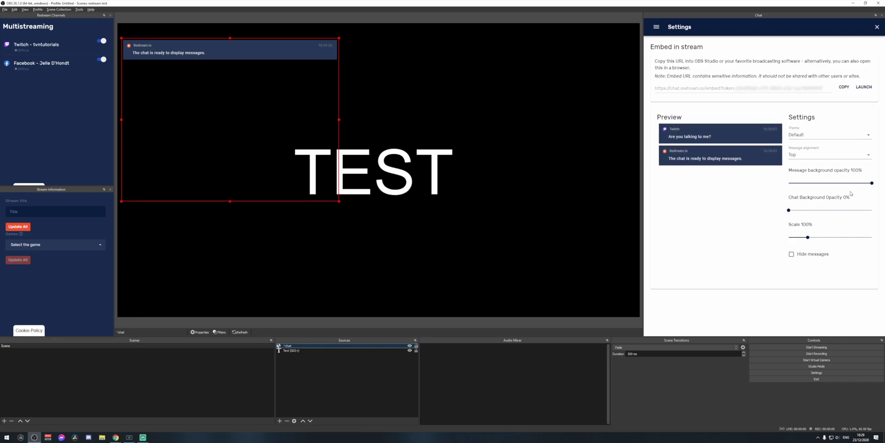
- Try the Overwatch Compact, Lol Boxed and Lol Compact themes, then choose Default Compact
click(798, 135)
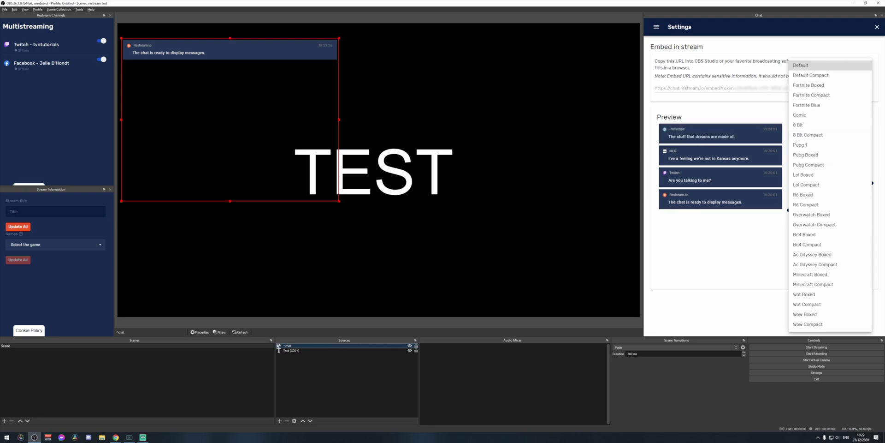
click(830, 225)
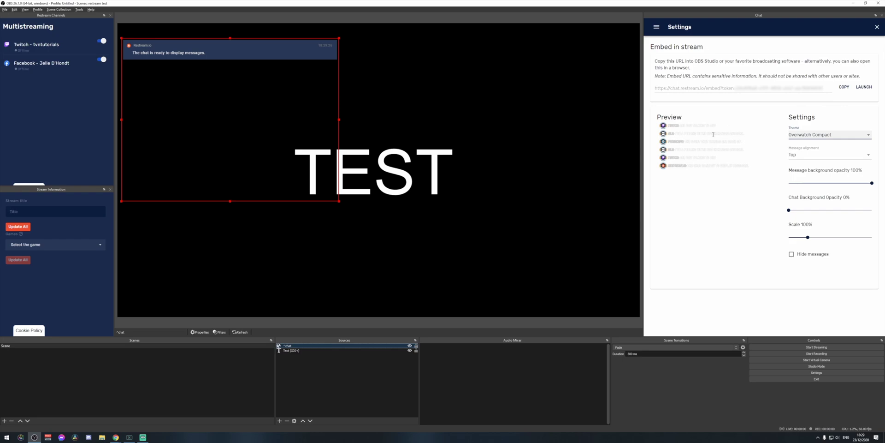
click(814, 135)
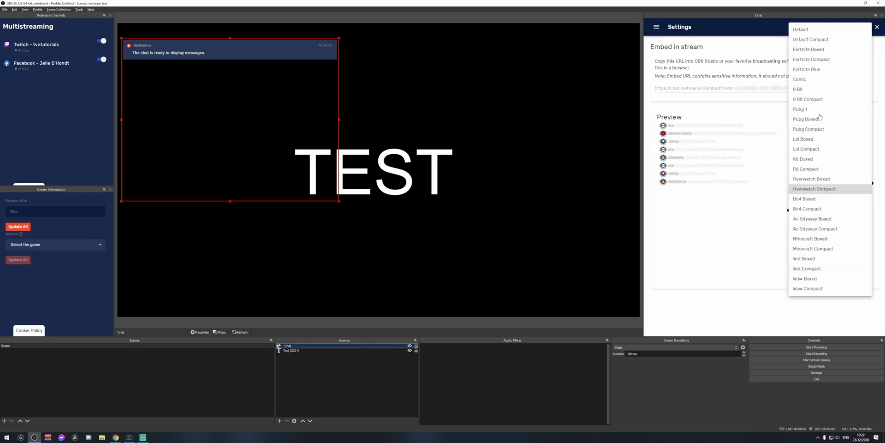
click(812, 139)
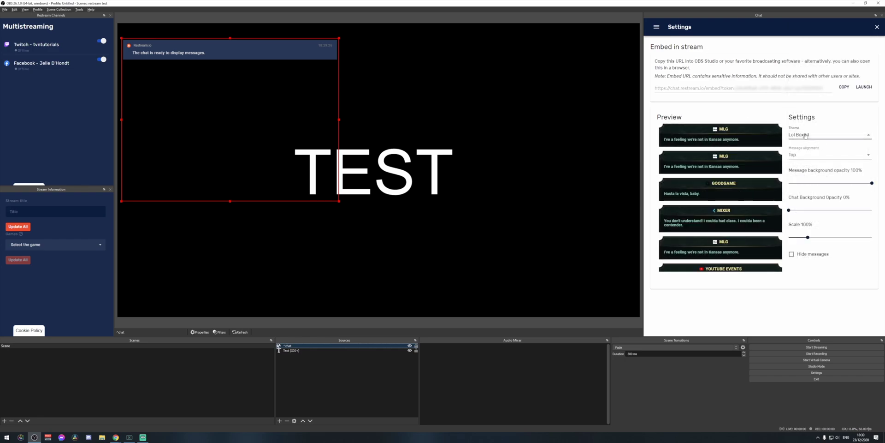
click(807, 135)
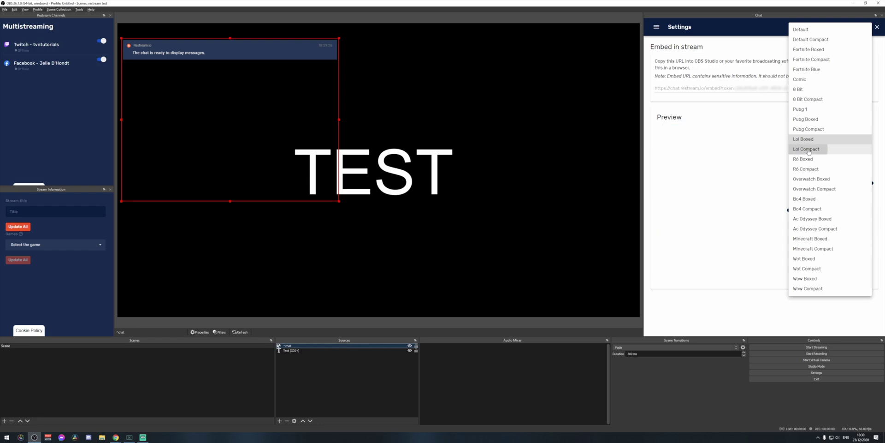
click(807, 151)
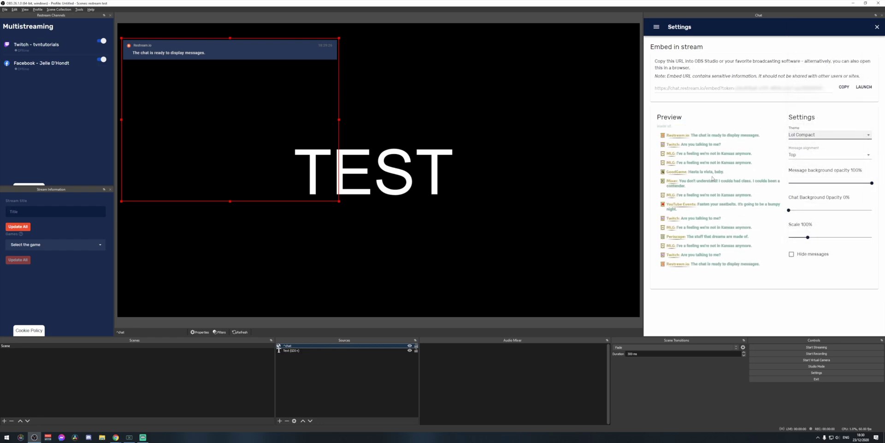
click(839, 134)
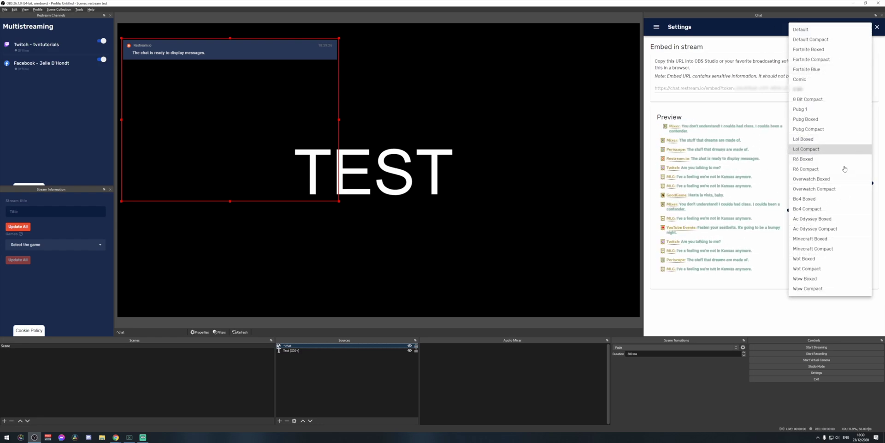
click(812, 40)
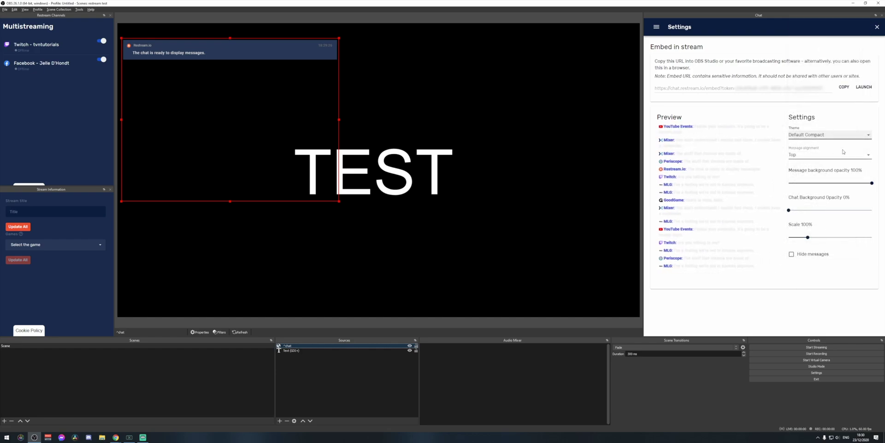
- Refresh the ^chat source's page cache so the Default Compact theme appears
drag(755, 258, 673, 158)
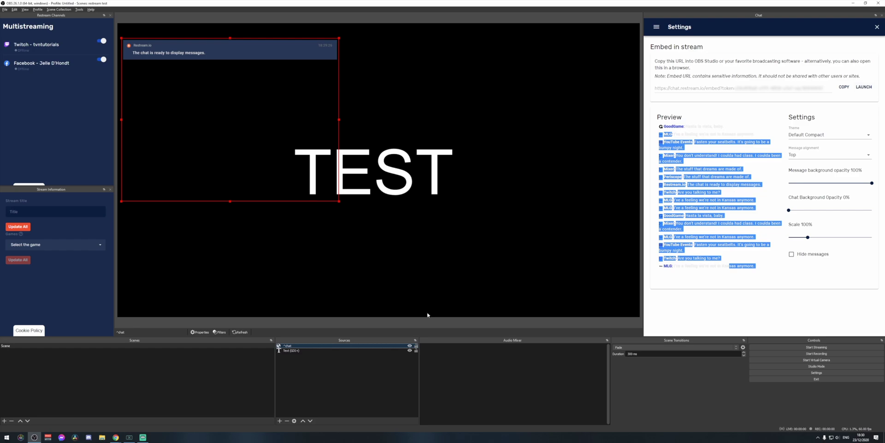
double_click(315, 344)
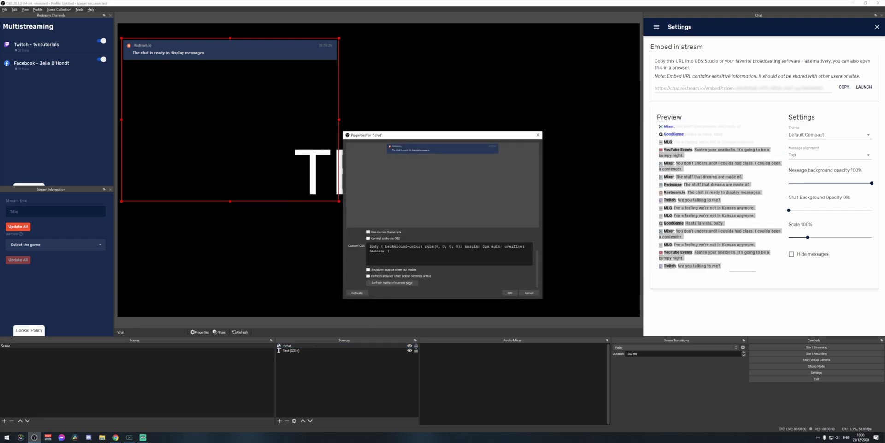
click(384, 283)
click(510, 293)
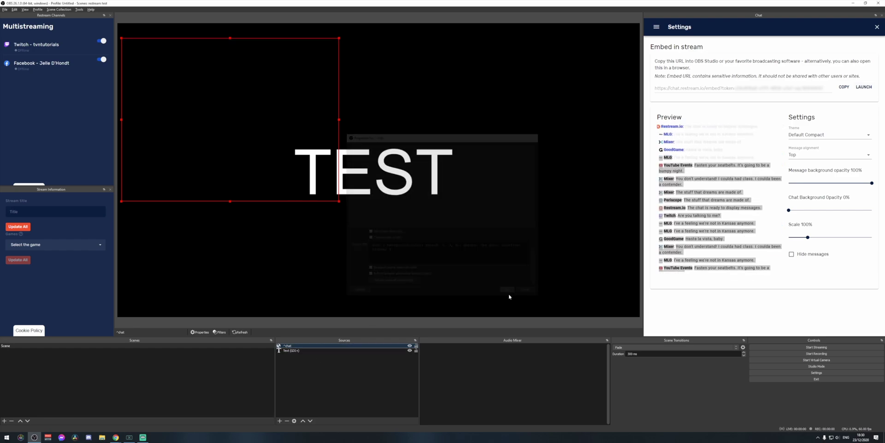